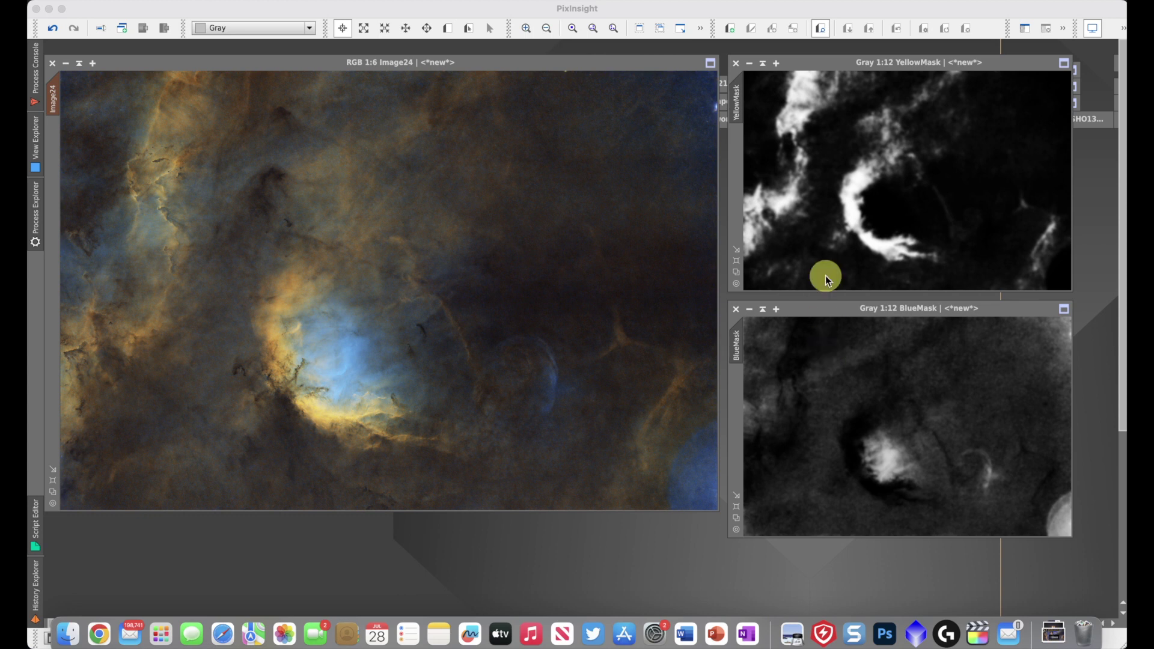
Step: Apply YellowMask as the mask on Image24 and hide the red mask overlay with Ctrl+K
{"action": "left_click_drag", "start_coordinate": [741, 99], "coordinate": [58, 157]}
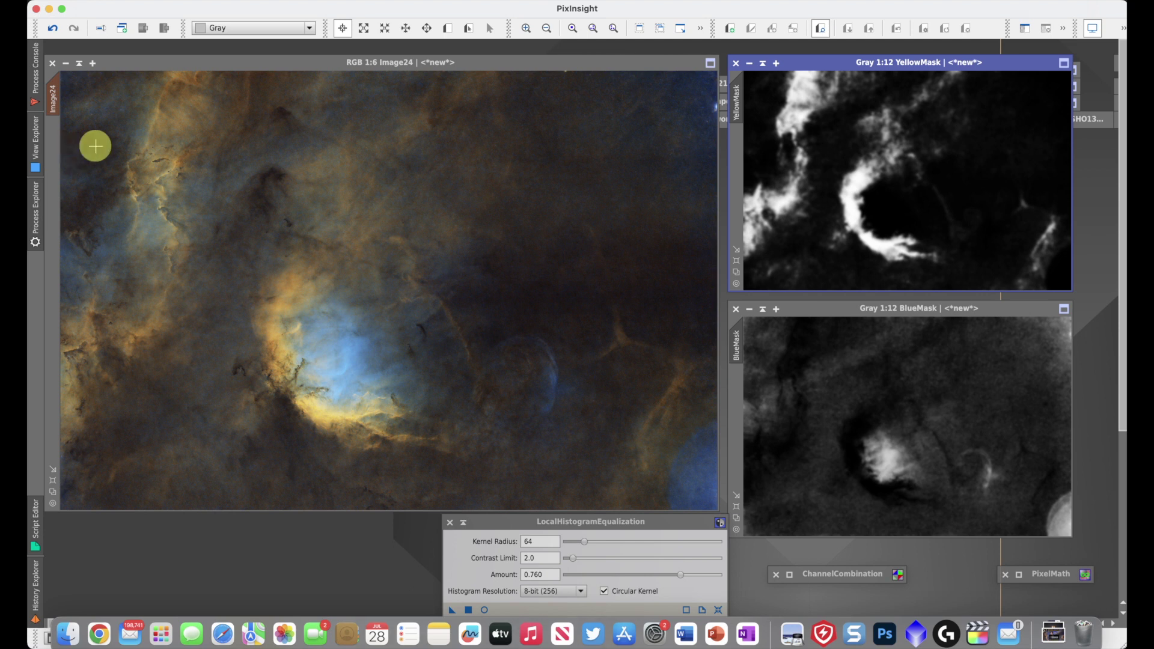
{"action": "left_click", "coordinate": [116, 160]}
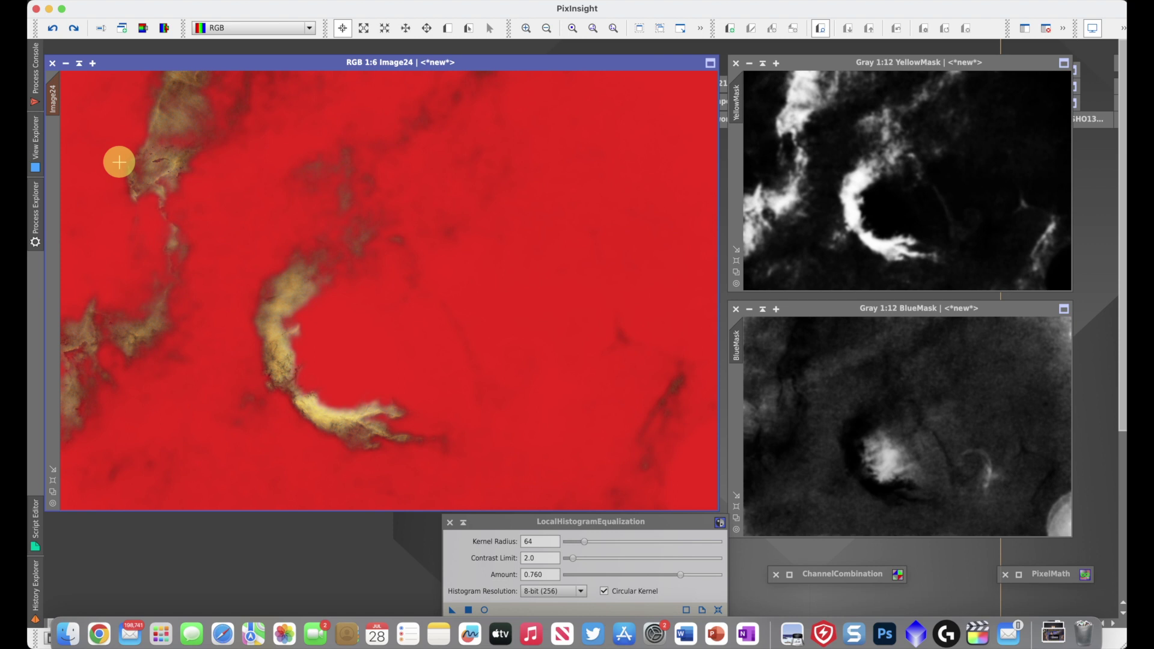
{"action": "key", "text": "ctrl+k"}
{"action": "left_click", "coordinate": [824, 451]}
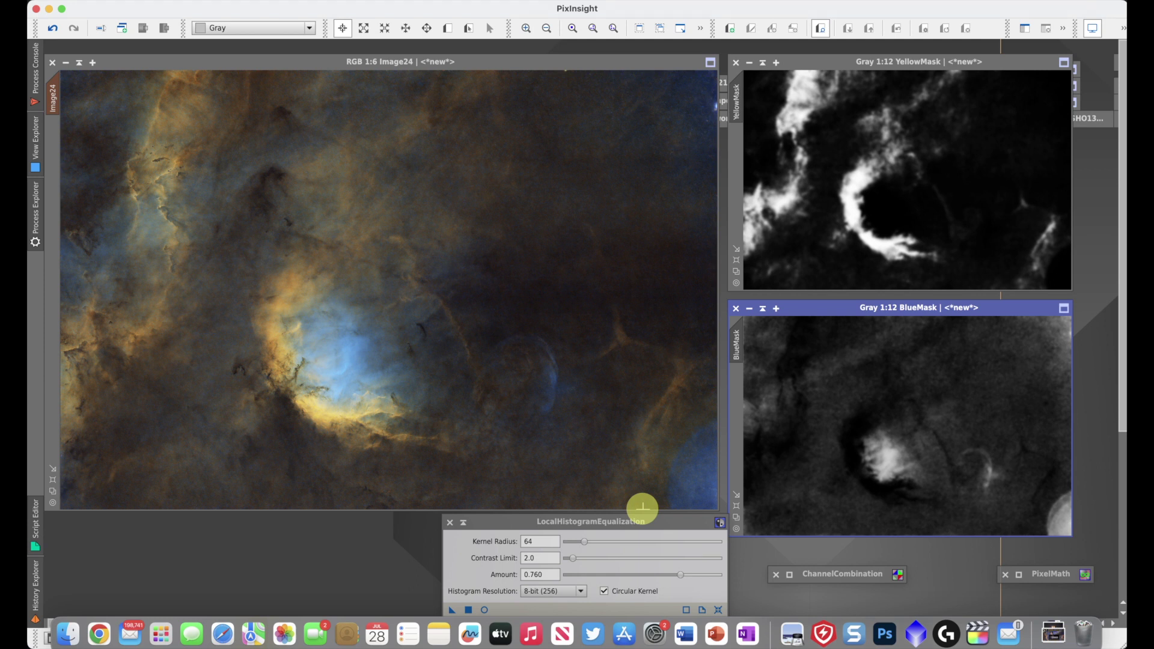
Step: Preview a nebula region and lower the LocalHistogramEqualization Amount to 0.440, then close the preview
{"action": "left_click", "coordinate": [546, 486]}
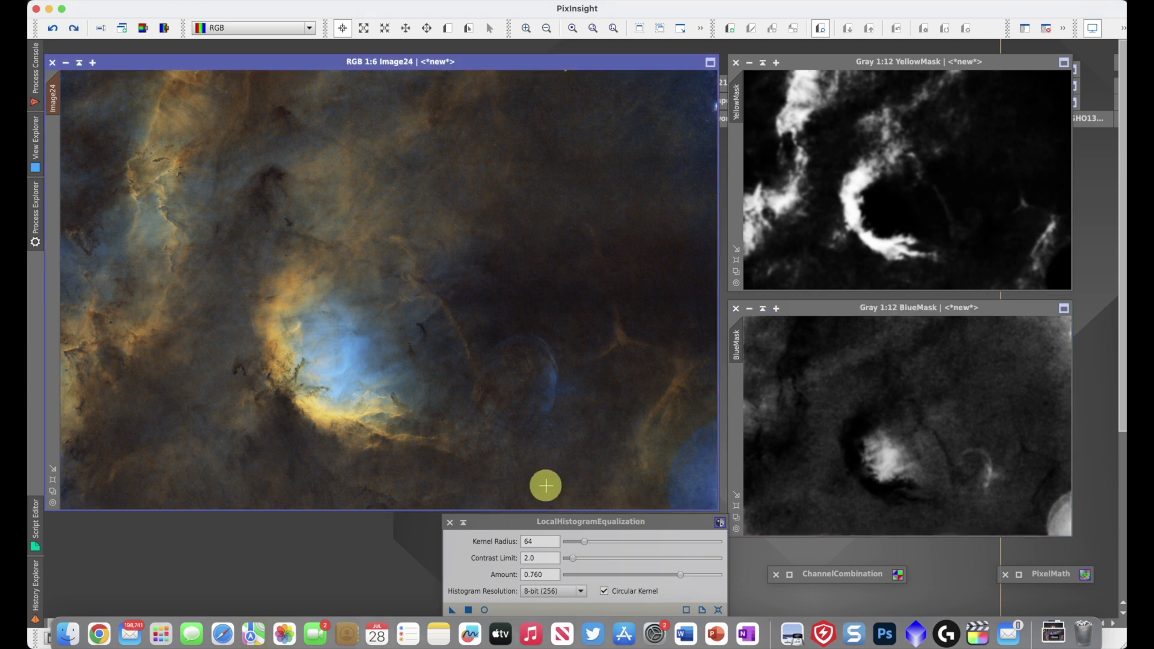
{"action": "left_click", "coordinate": [486, 610]}
{"action": "left_click_drag", "start_coordinate": [345, 384], "coordinate": [501, 505]}
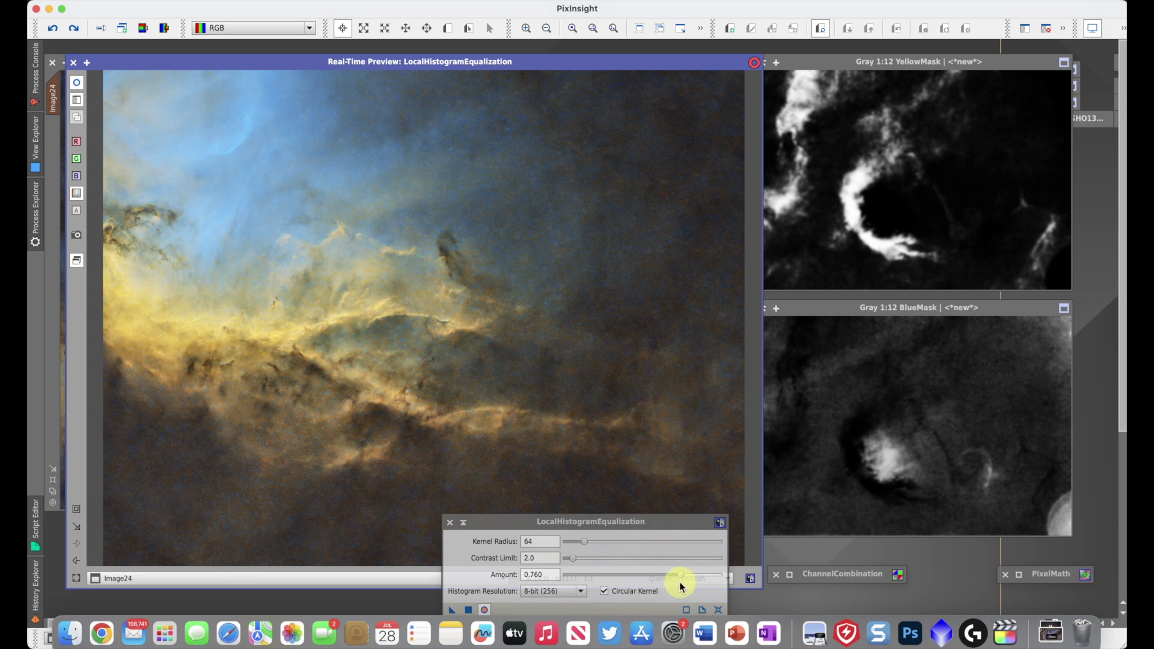
{"action": "left_click_drag", "start_coordinate": [679, 576], "coordinate": [635, 571]}
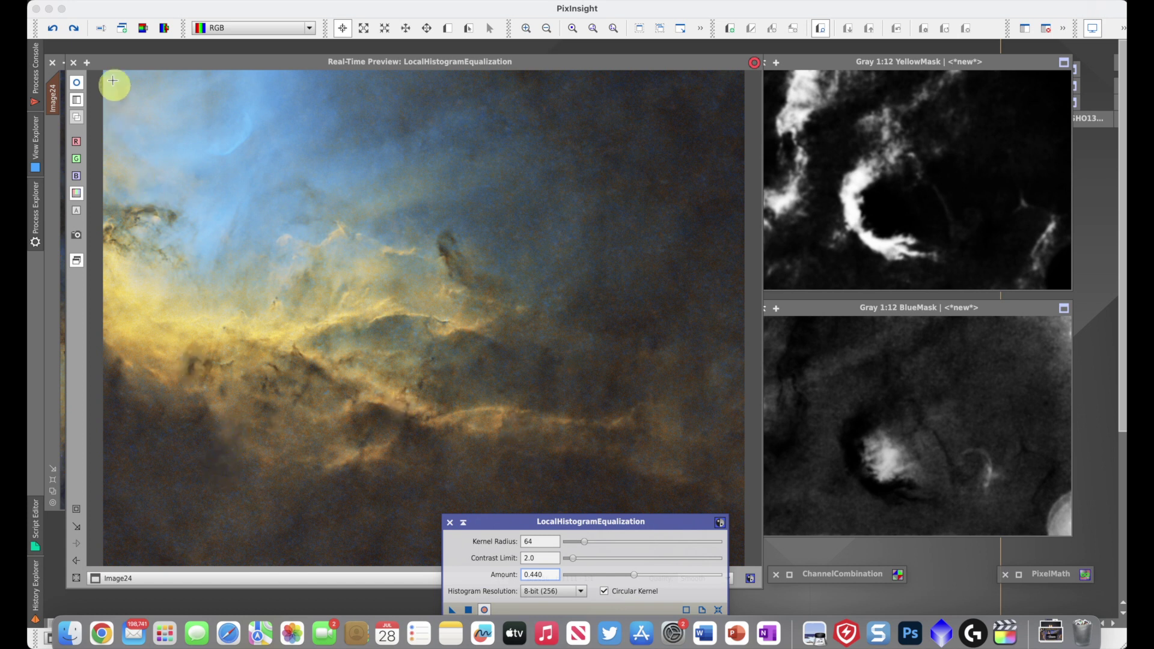
{"action": "left_click", "coordinate": [78, 84]}
{"action": "left_click", "coordinate": [78, 84]}
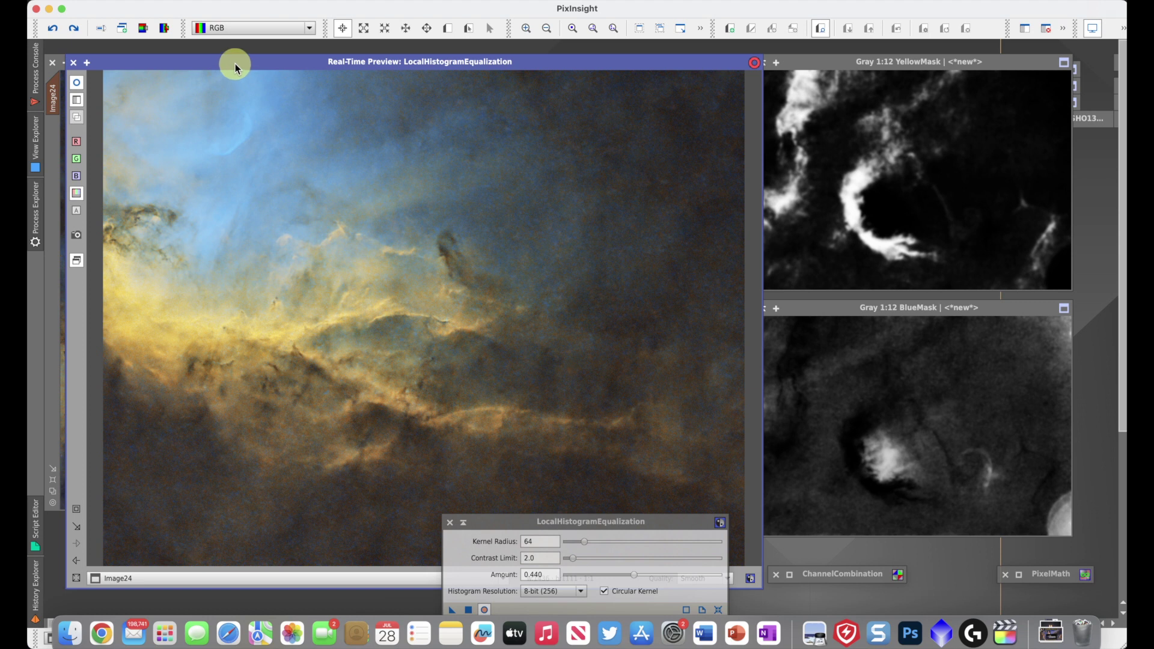
{"action": "left_click", "coordinate": [74, 63]}
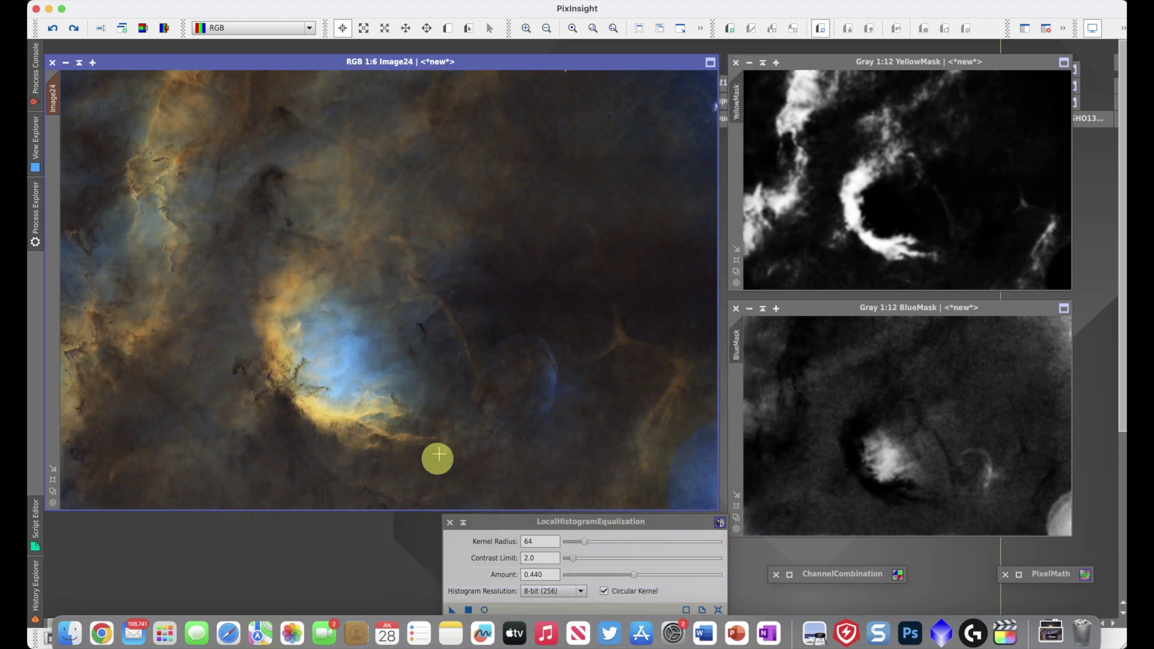
Step: Apply the equalization through YellowMask, then mask Image24 with BlueMask and hide the overlay
{"action": "left_click_drag", "start_coordinate": [452, 610], "coordinate": [426, 388]}
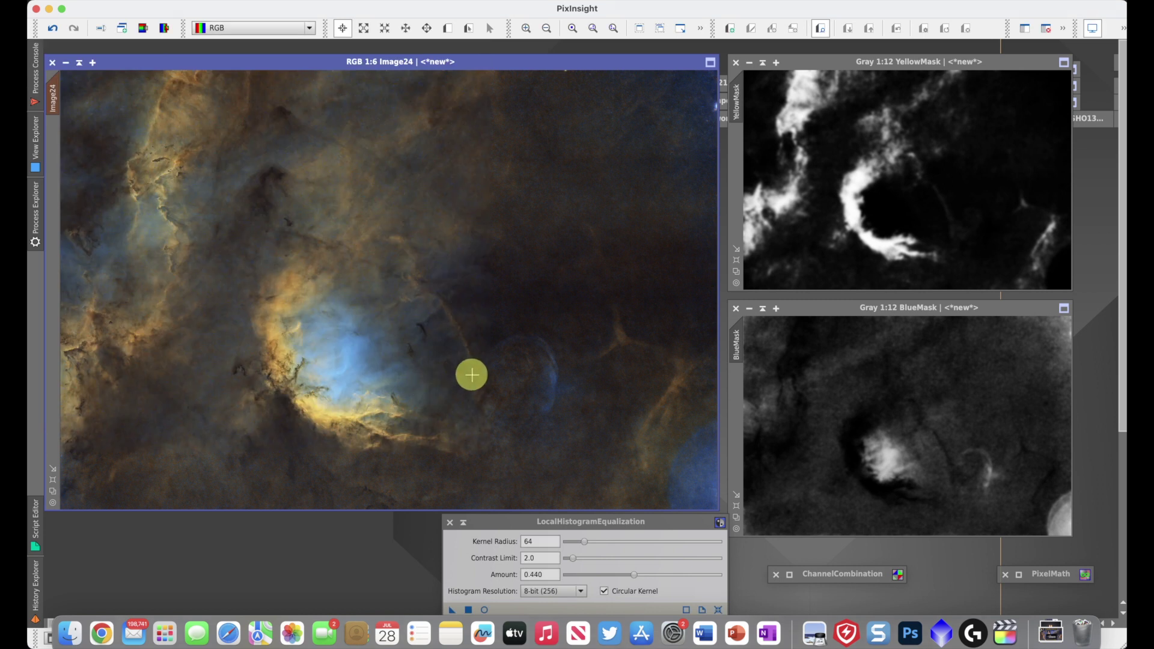
{"action": "mouse_move", "coordinate": [741, 350]}
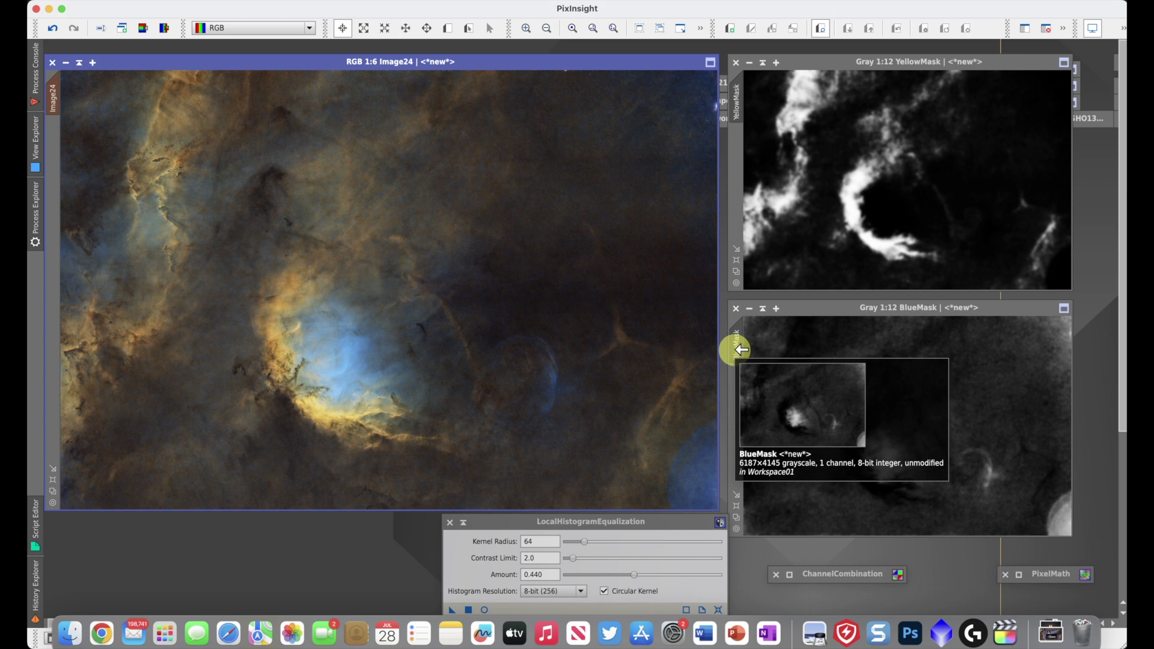
{"action": "left_click_drag", "start_coordinate": [741, 350], "coordinate": [49, 234]}
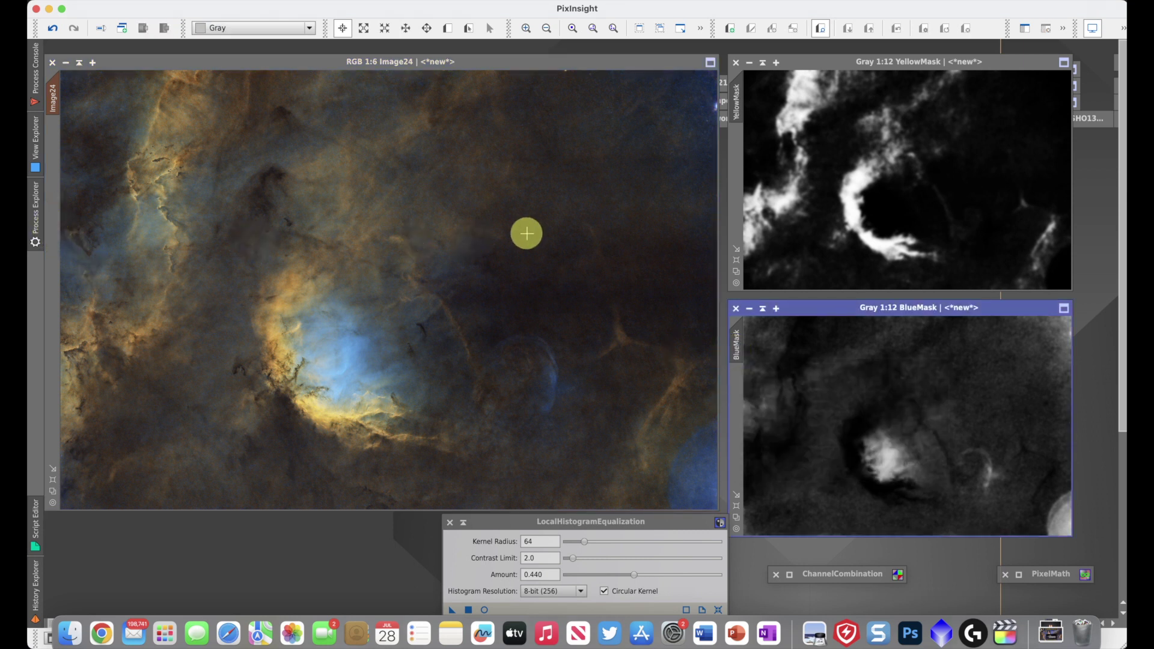
{"action": "left_click", "coordinate": [527, 233]}
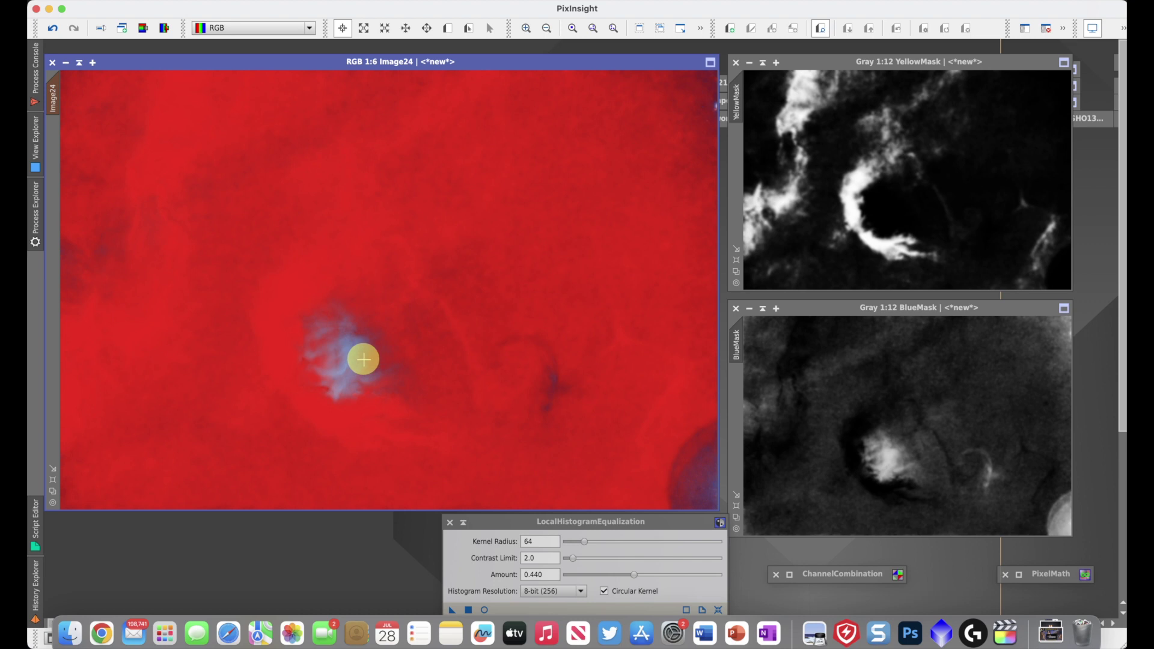
{"action": "key", "text": "super+k"}
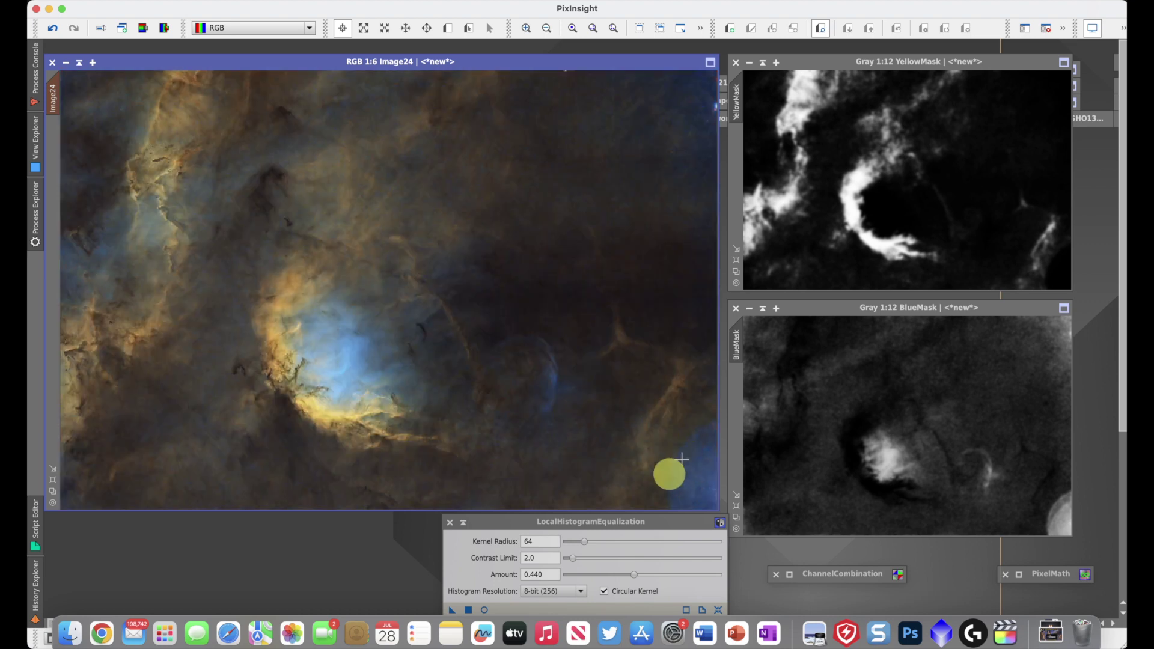
{"action": "left_click", "coordinate": [485, 610]}
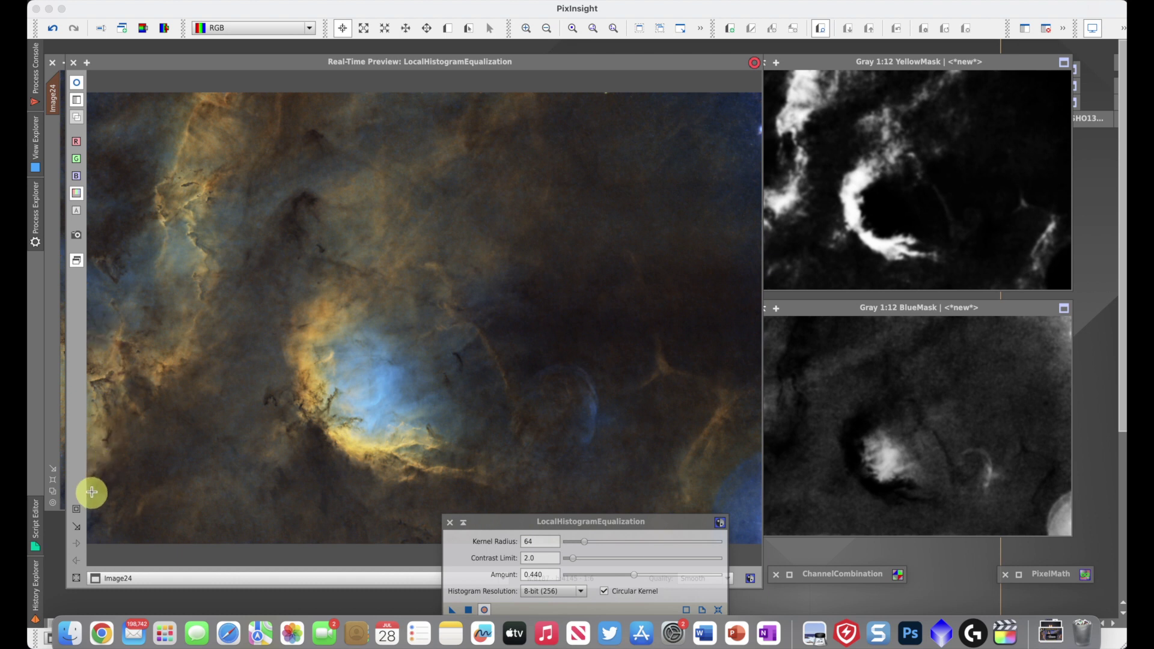
Step: Preview the blue core region while testing Amount values 1.000, 0.000, 0.160 and 0.360
{"action": "left_click", "coordinate": [77, 509]}
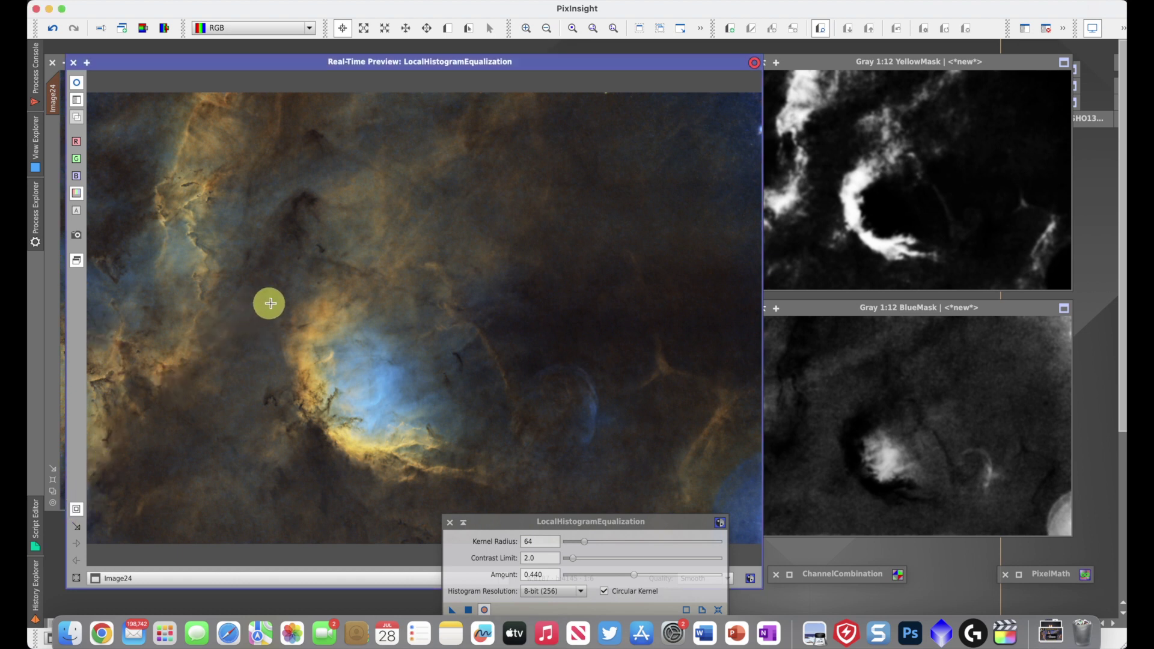
{"action": "left_click_drag", "start_coordinate": [262, 304], "coordinate": [477, 451]}
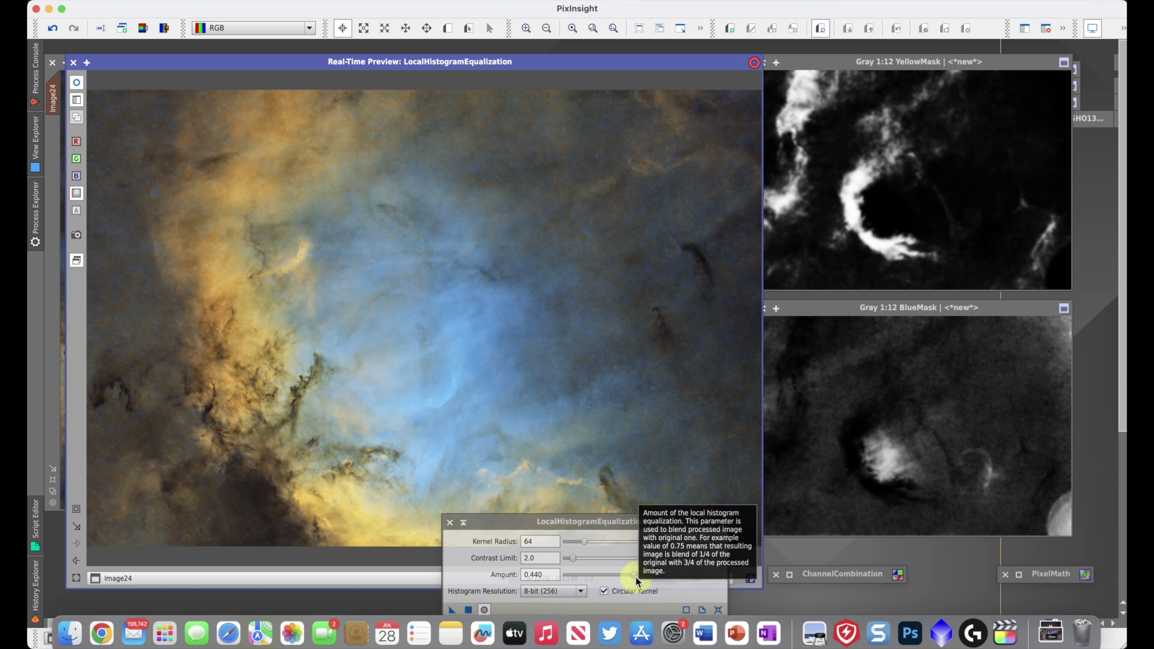
{"action": "left_click_drag", "start_coordinate": [635, 575], "coordinate": [726, 589]}
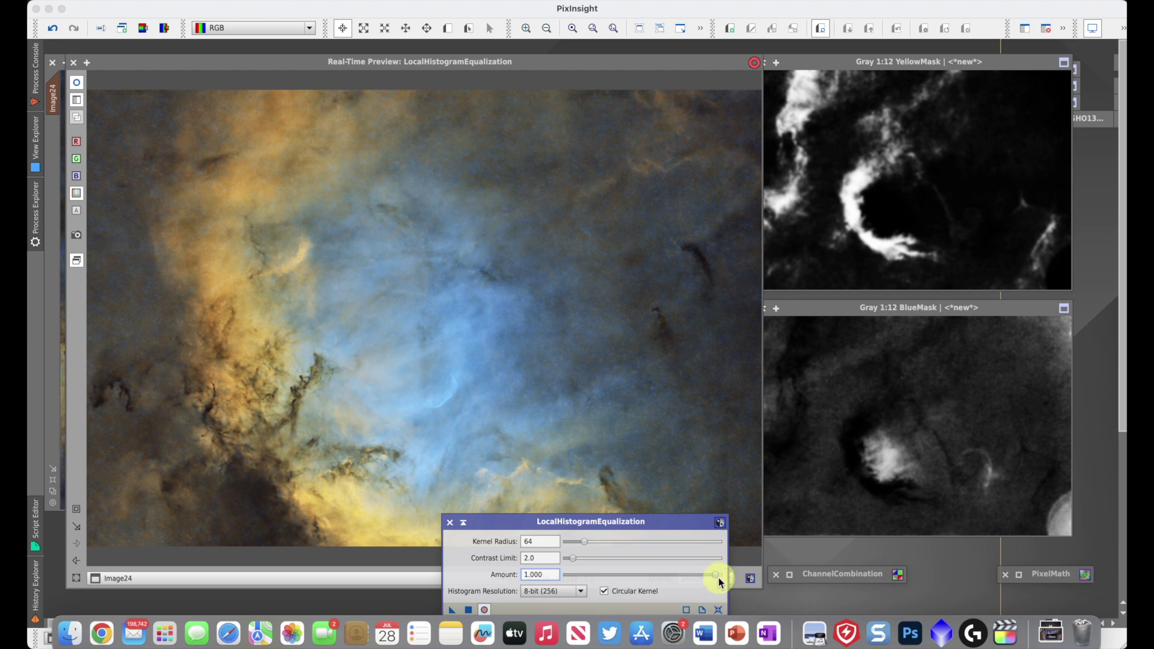
{"action": "left_click", "coordinate": [719, 580]}
{"action": "left_click_drag", "start_coordinate": [719, 580], "coordinate": [570, 575]}
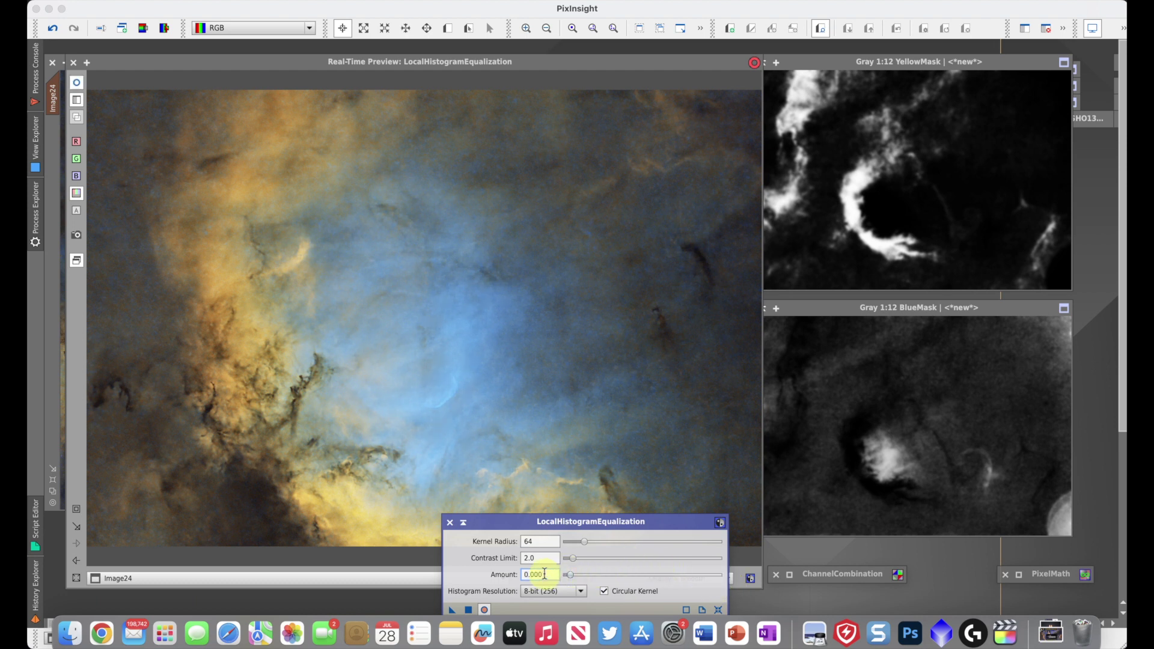
{"action": "left_click", "coordinate": [572, 577]}
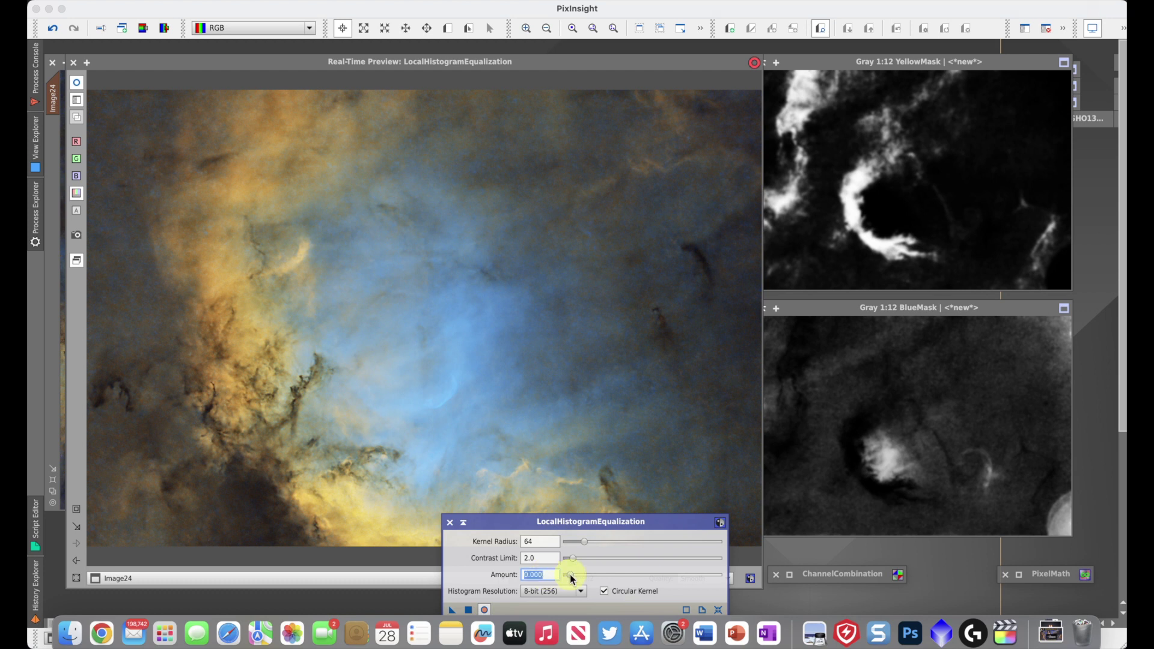
{"action": "left_click_drag", "start_coordinate": [571, 579], "coordinate": [593, 574]}
{"action": "left_click_drag", "start_coordinate": [594, 574], "coordinate": [648, 581]}
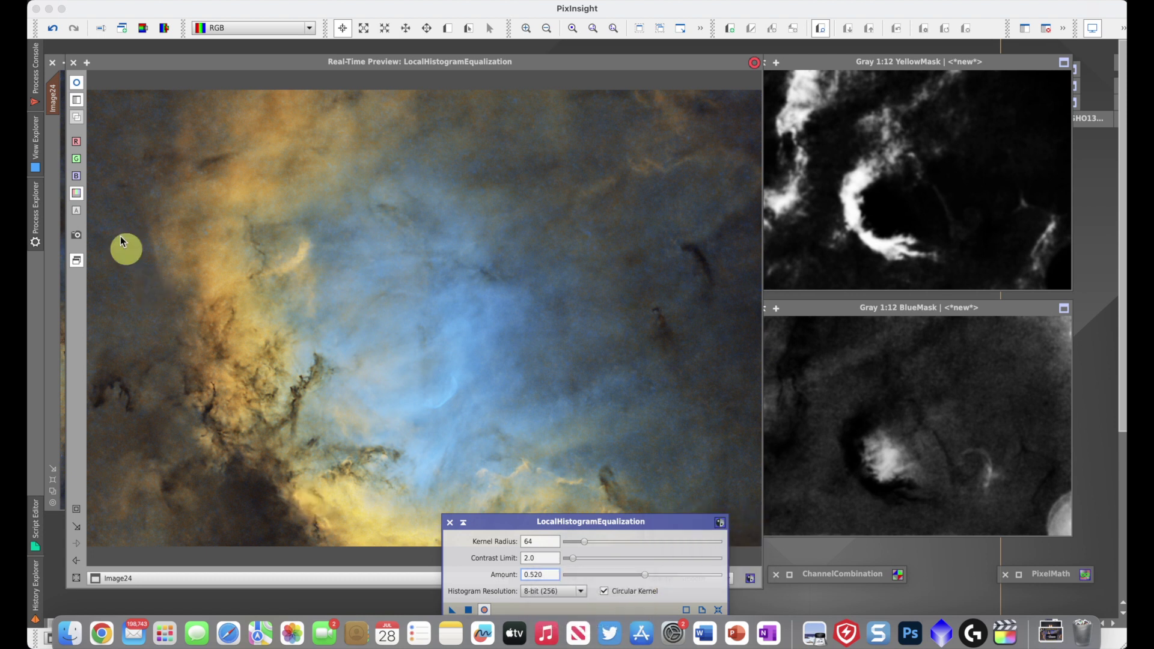
Step: Compare against the unprocessed image, settle the Amount at 0.780, and run the equalization on Image24
{"action": "left_click", "coordinate": [76, 85]}
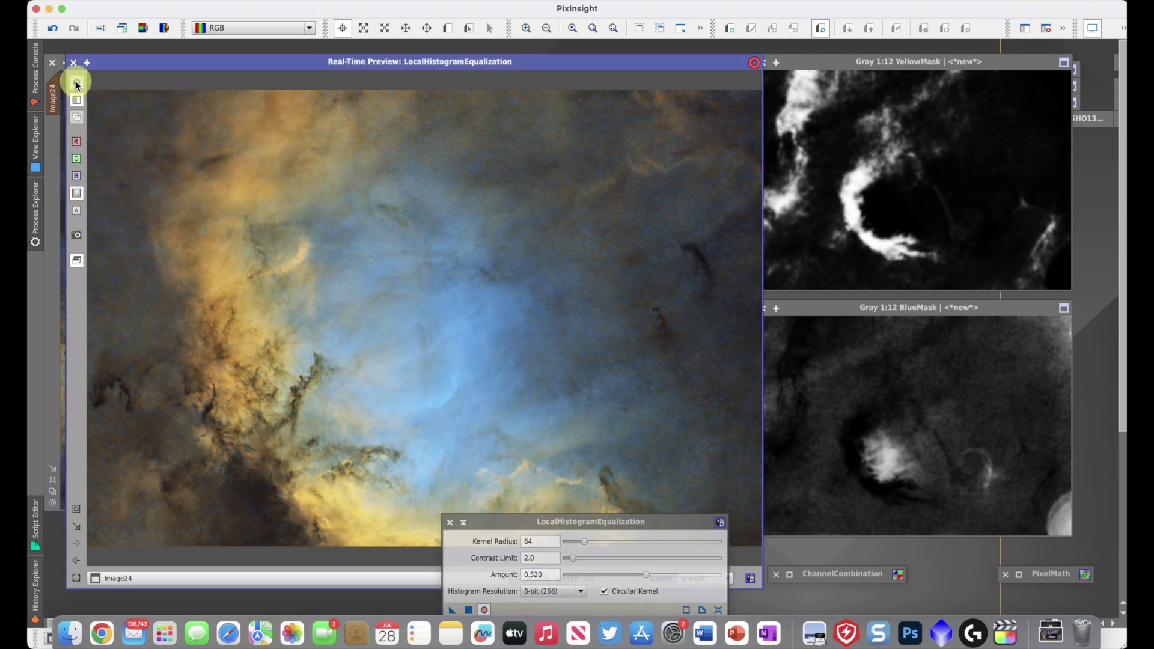
{"action": "left_click", "coordinate": [76, 85]}
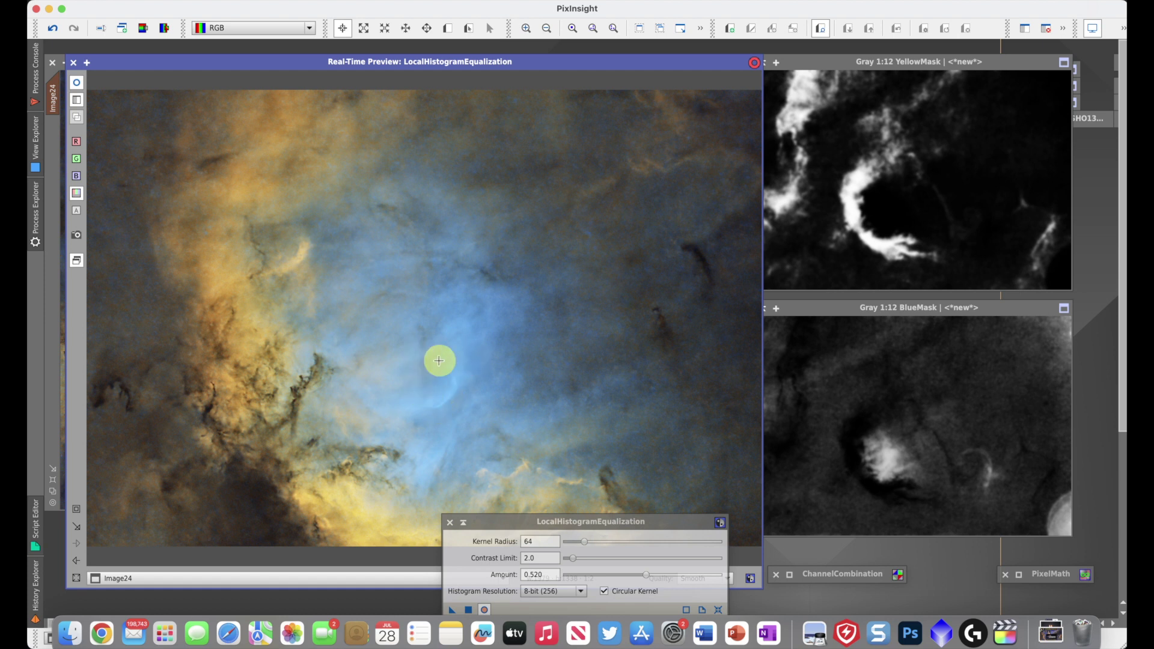
{"action": "left_click", "coordinate": [647, 576]}
{"action": "left_click", "coordinate": [647, 576]}
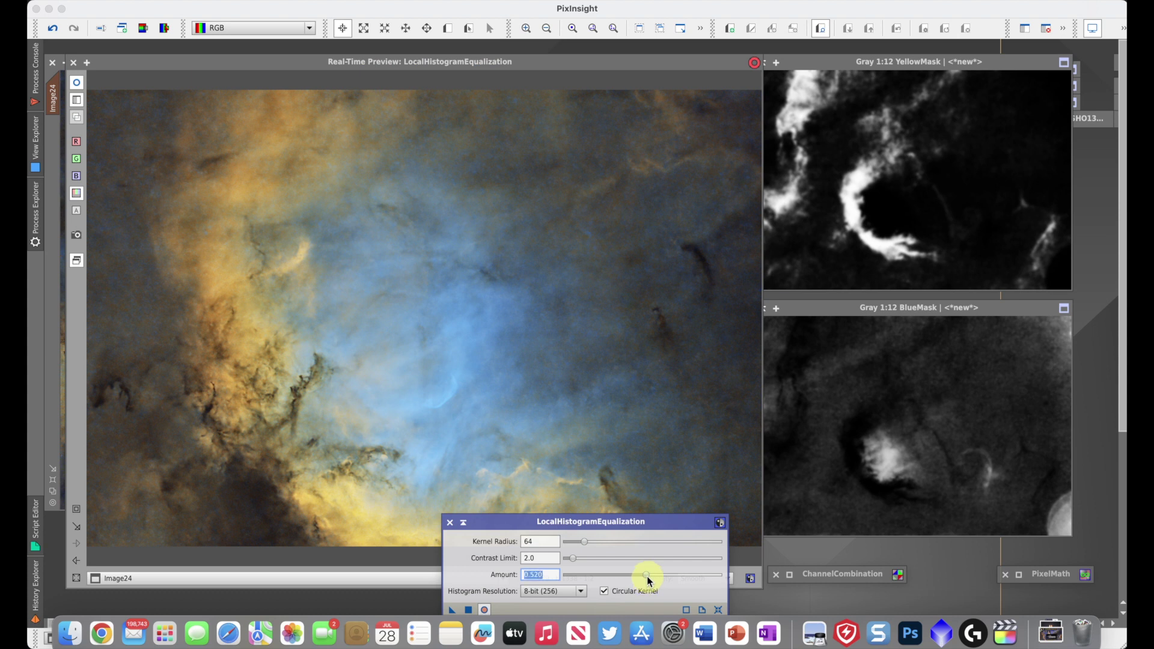
{"action": "left_click_drag", "start_coordinate": [647, 576], "coordinate": [676, 577]}
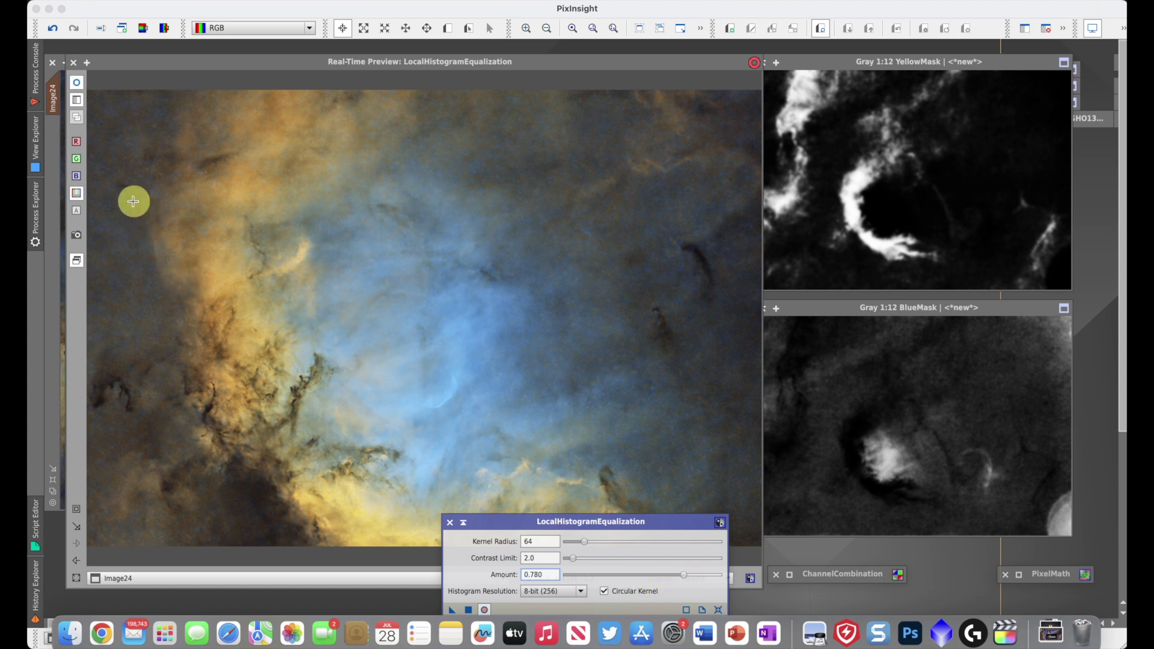
{"action": "left_click", "coordinate": [77, 87]}
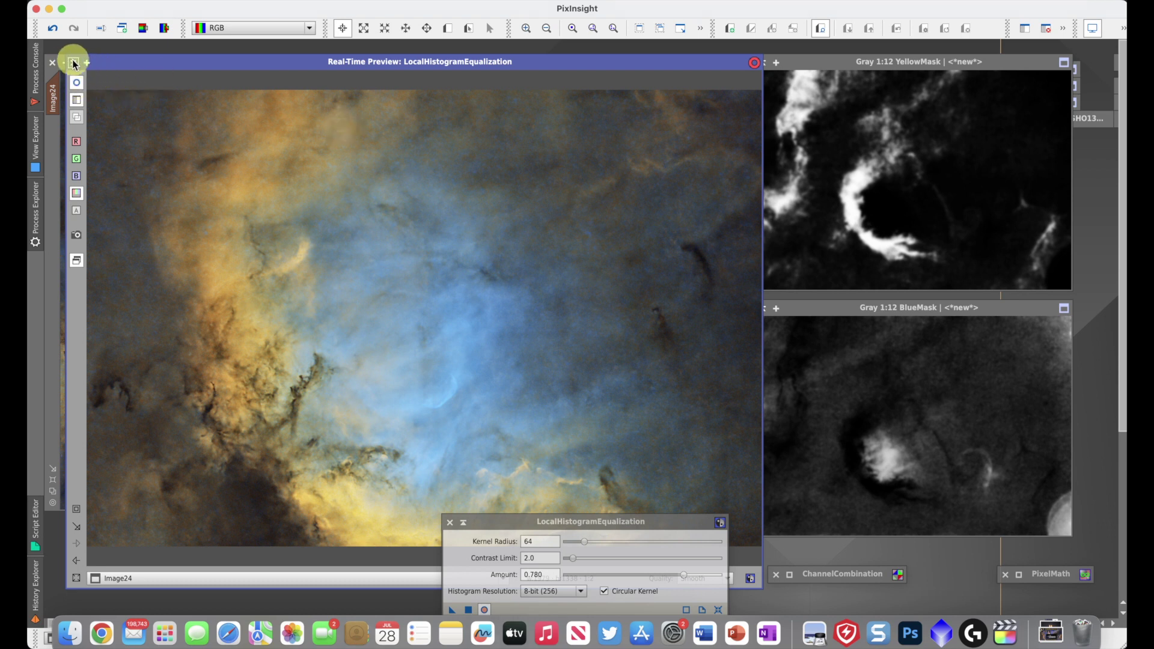
{"action": "left_click", "coordinate": [76, 62]}
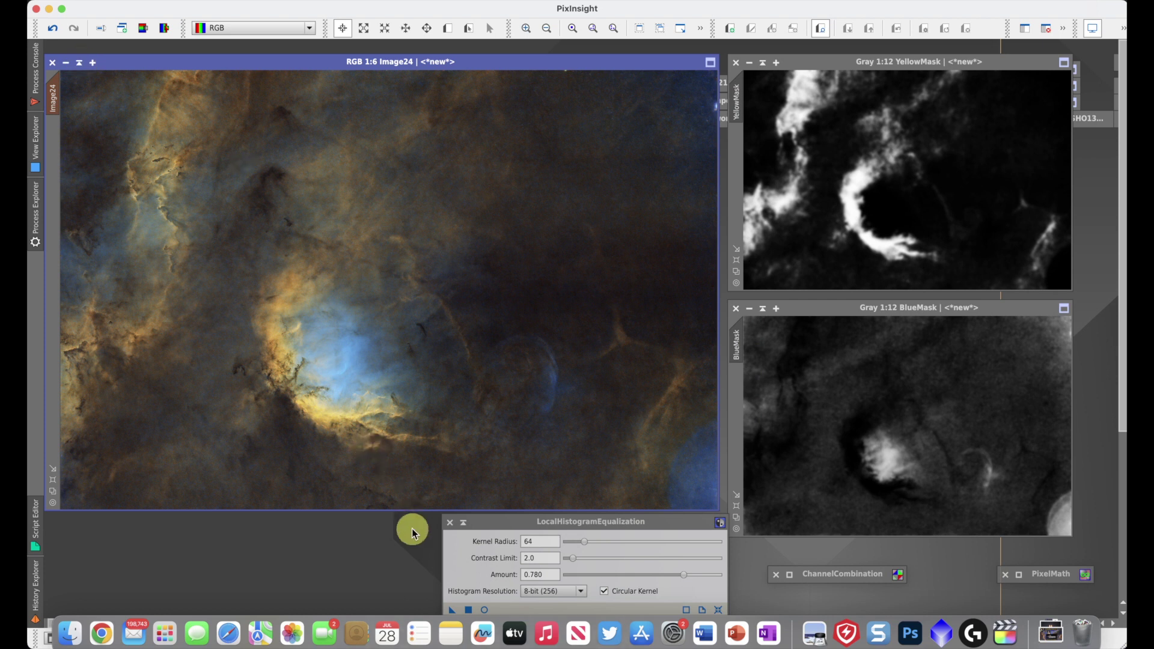
{"action": "left_click", "coordinate": [452, 611]}
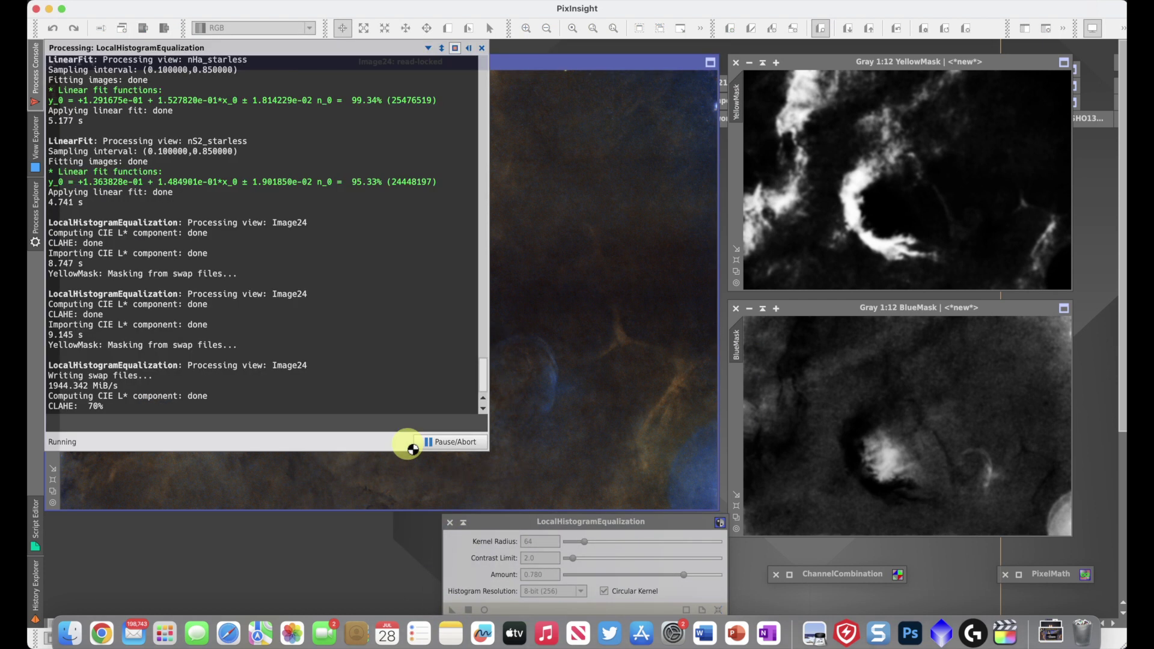
Step: Finish the equalization on the blue-masked Image24 and close the LocalHistogramEqualization window
{"action": "left_click", "coordinate": [69, 633]}
{"action": "left_click", "coordinate": [205, 553]}
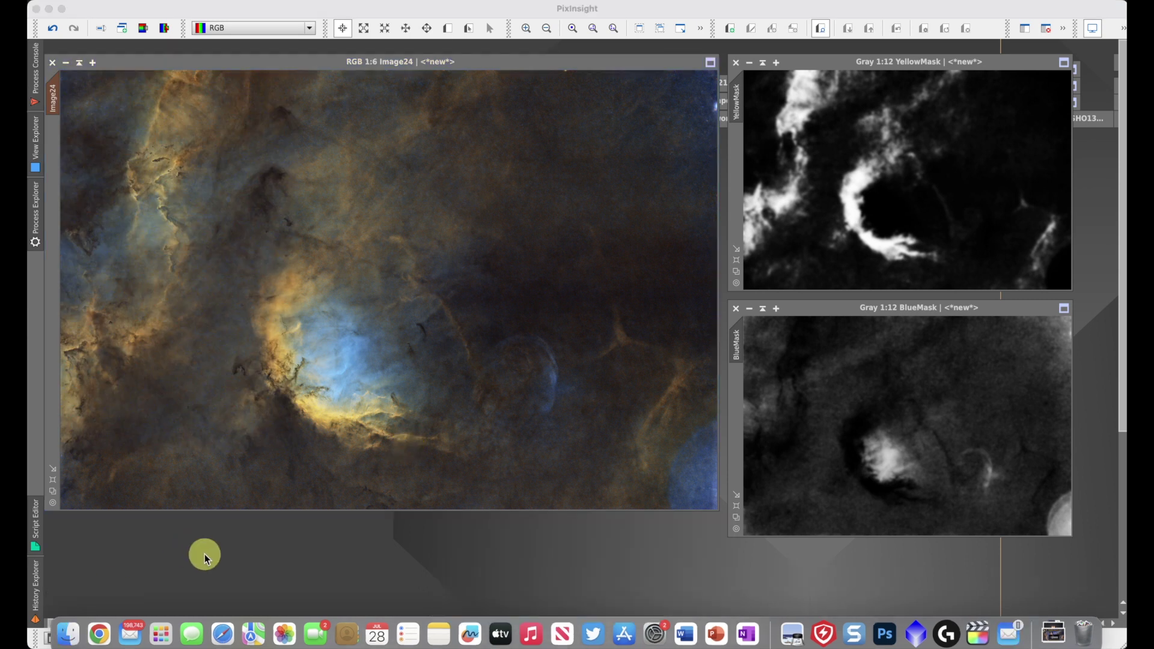